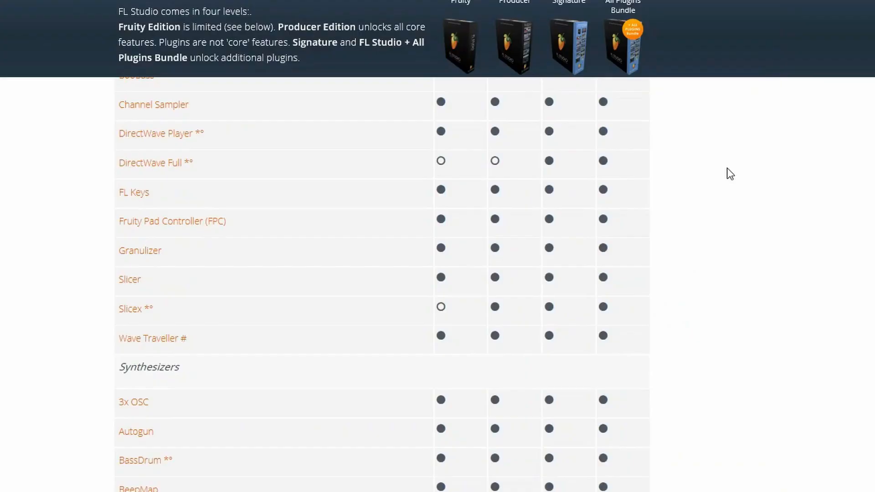
# Look through the synthesizers in the plugin comparison table of the FL Studio editions.
pyautogui.scroll(-6, 726, 172)
pyautogui.scroll(-2, 734, 215)
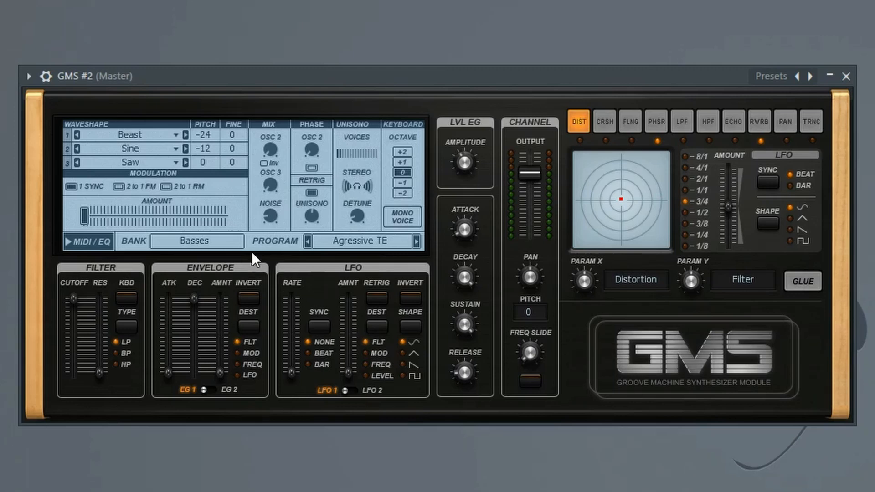
# Switch to the GMS synthesizer and load the Default program from the User bank.
pyautogui.click(179, 241)
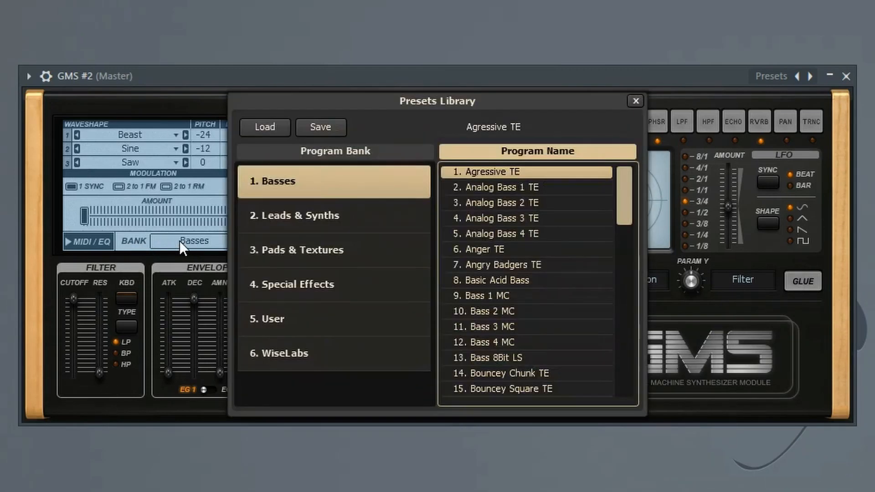
pyautogui.click(308, 322)
pyautogui.scroll(-2, 547, 328)
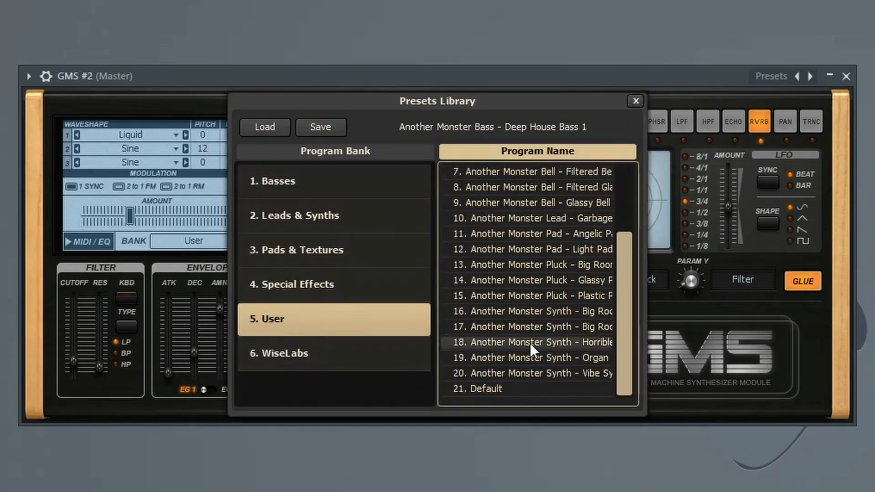
pyautogui.click(524, 389)
pyautogui.click(216, 76)
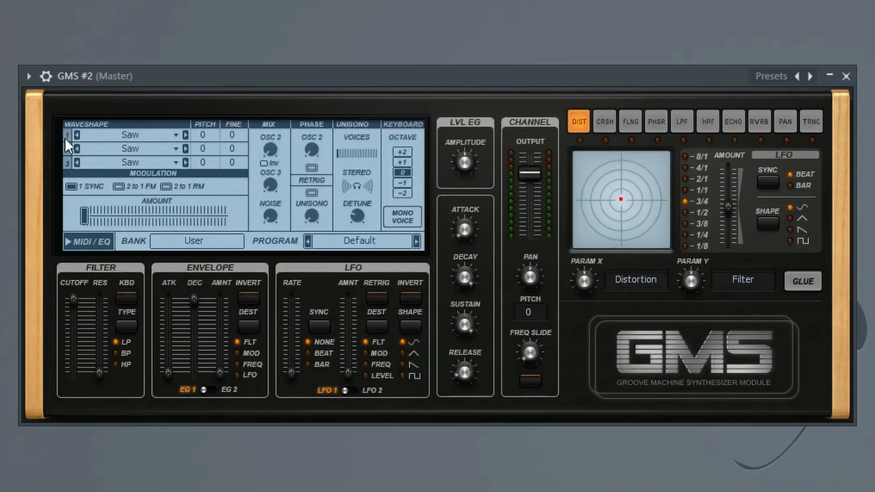
# Set the oscillator wave shapes to String for oscillator 1, Sine for oscillator 2 and Square for oscillator 3.
pyautogui.click(109, 134)
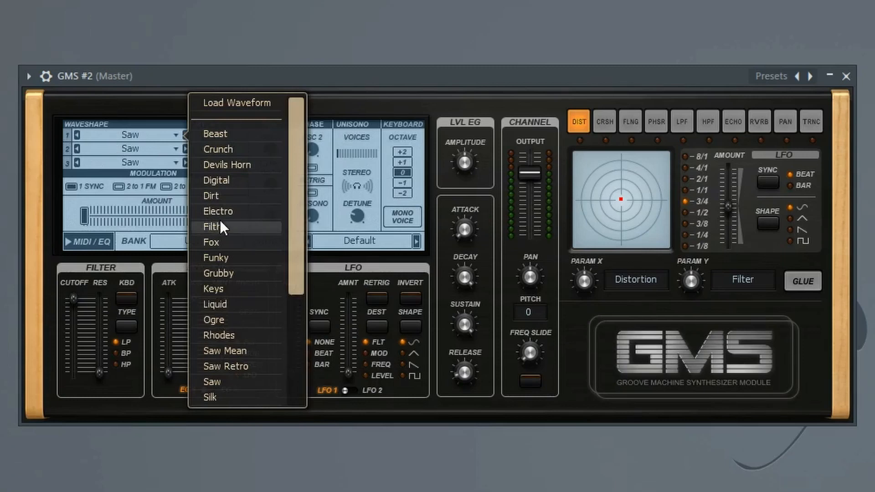
pyautogui.scroll(-4, 219, 220)
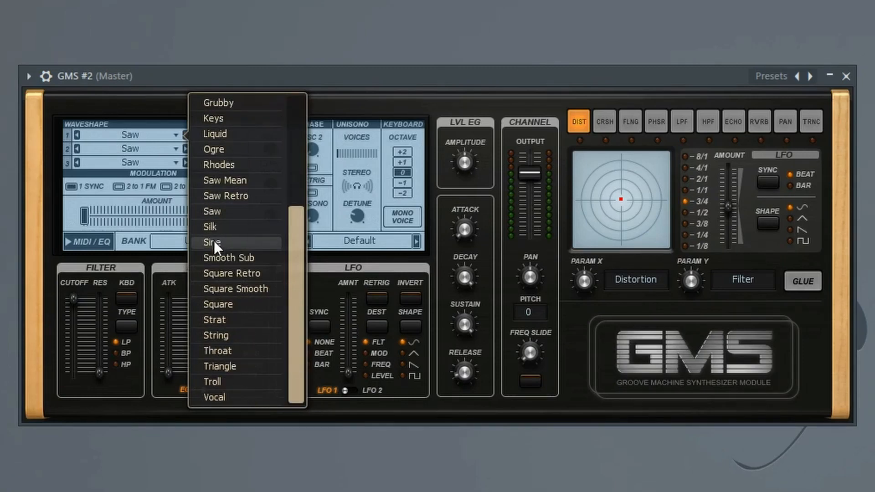
pyautogui.click(217, 335)
pyautogui.click(135, 150)
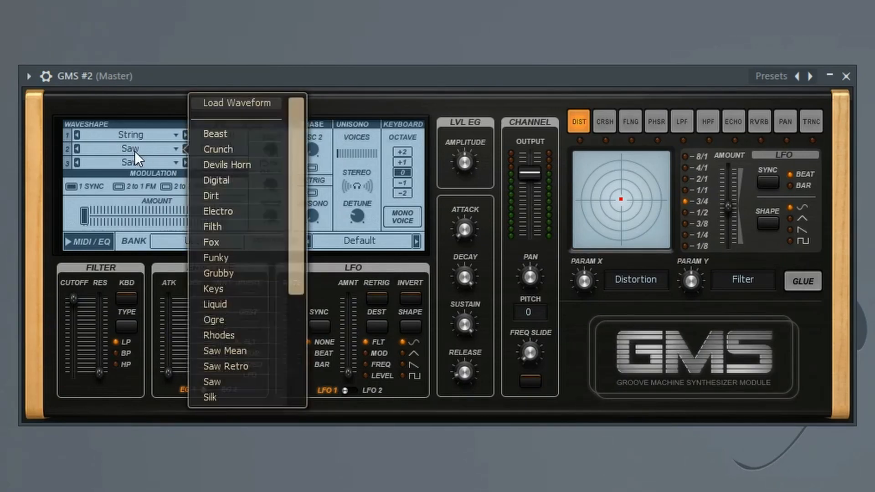
pyautogui.scroll(-3, 205, 214)
pyautogui.click(223, 274)
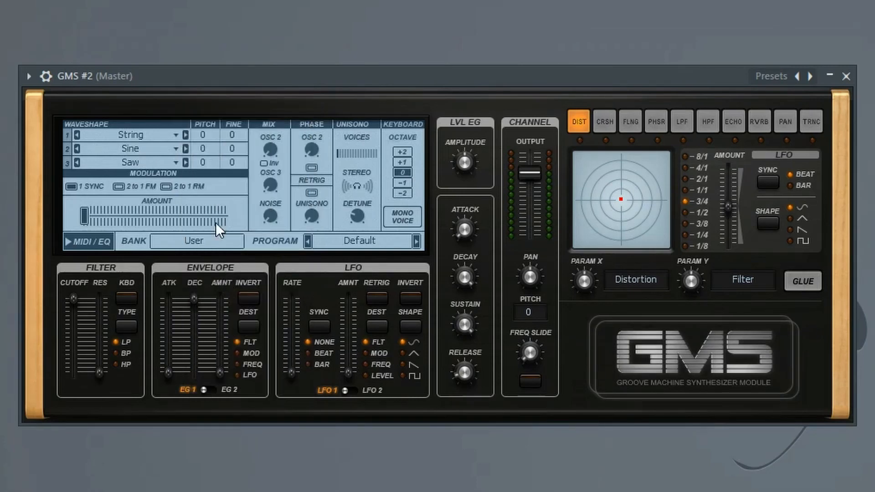
pyautogui.click(117, 163)
pyautogui.scroll(-3, 255, 230)
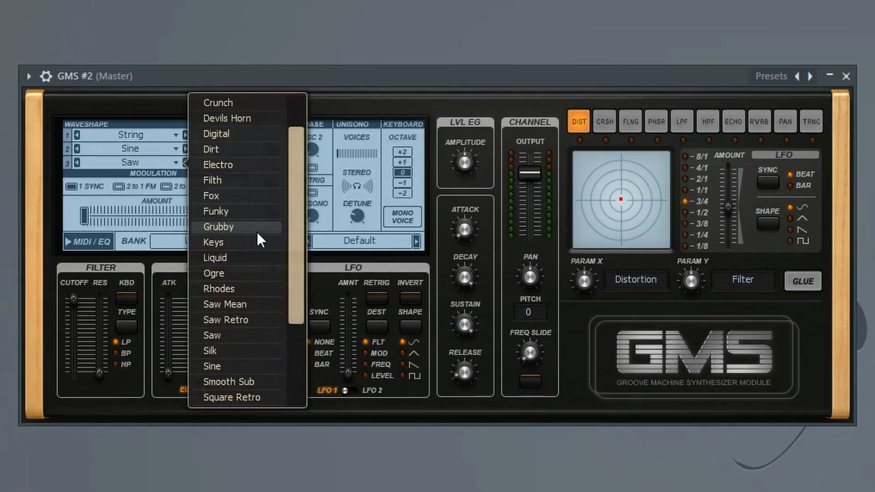
pyautogui.click(217, 351)
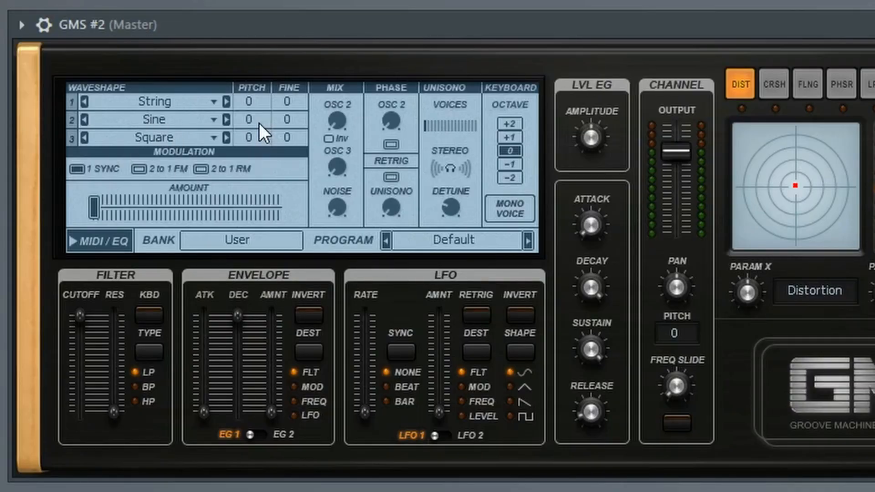
# Set oscillator 2's pitch to 12 and fine tuning to -4, and oscillator 3's fine tuning to 30.
pyautogui.moveTo(248, 123); pyautogui.dragTo(248, 111)
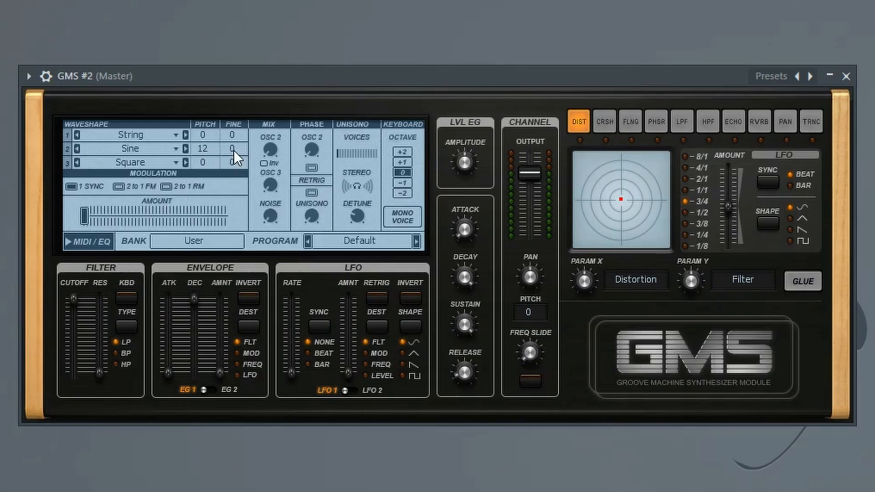
pyautogui.moveTo(231, 150); pyautogui.dragTo(231, 156)
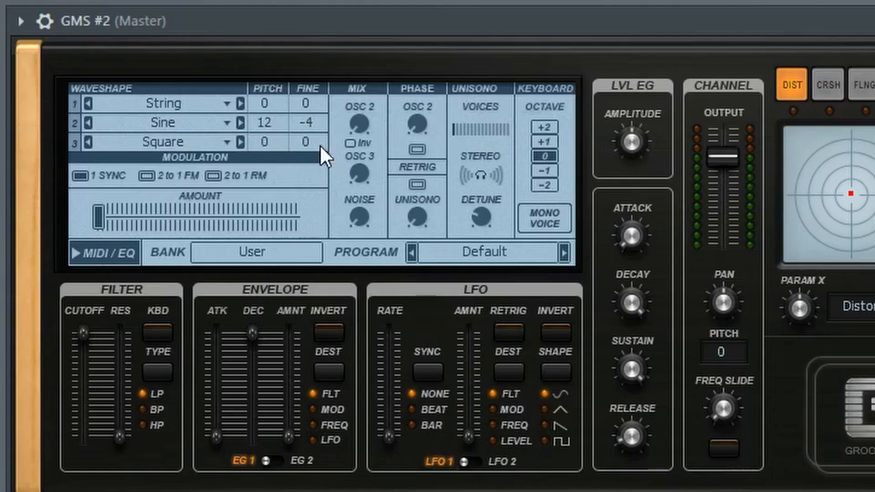
pyautogui.moveTo(309, 144); pyautogui.dragTo(309, 135)
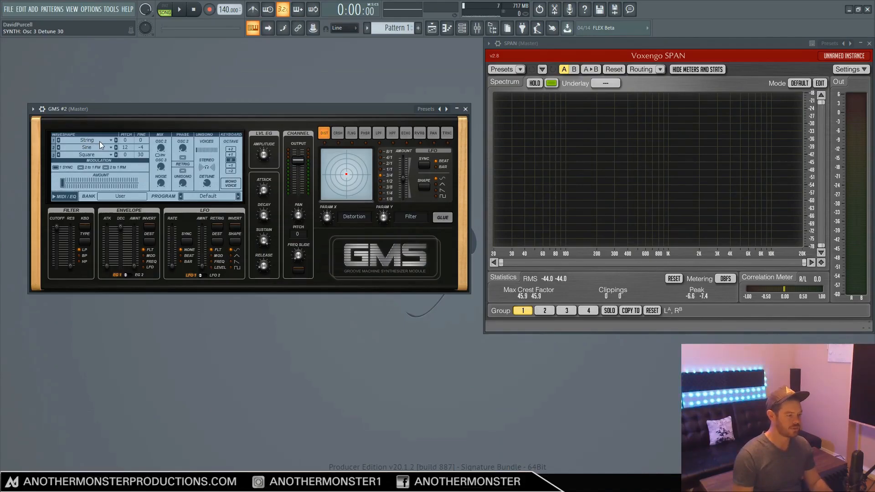
# Audition the sound with a few notes while adjusting oscillator 2's mix level, and enable its inversion.
pyautogui.press('q')
pyautogui.press('e')
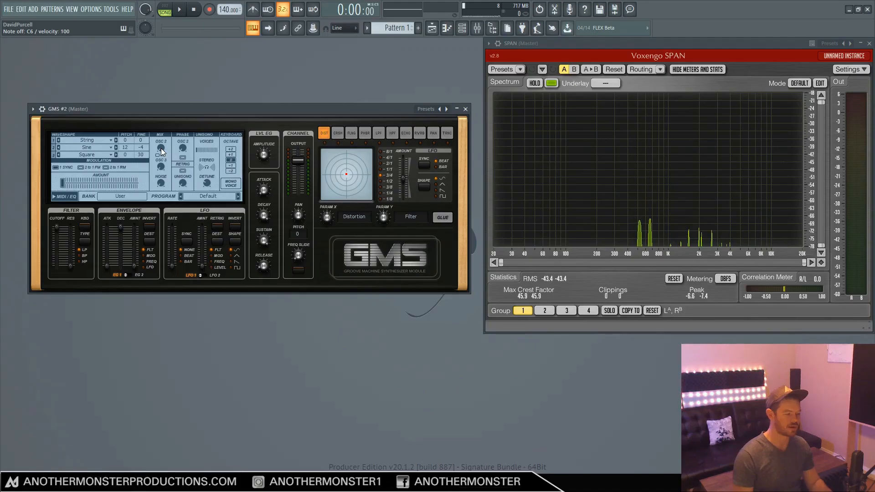
pyautogui.press('q')
pyautogui.press('e')
pyautogui.moveTo(314, 126); pyautogui.dragTo(315, 126)
pyautogui.moveTo(161, 148); pyautogui.dragTo(161, 136)
pyautogui.press('e')
pyautogui.press('q')
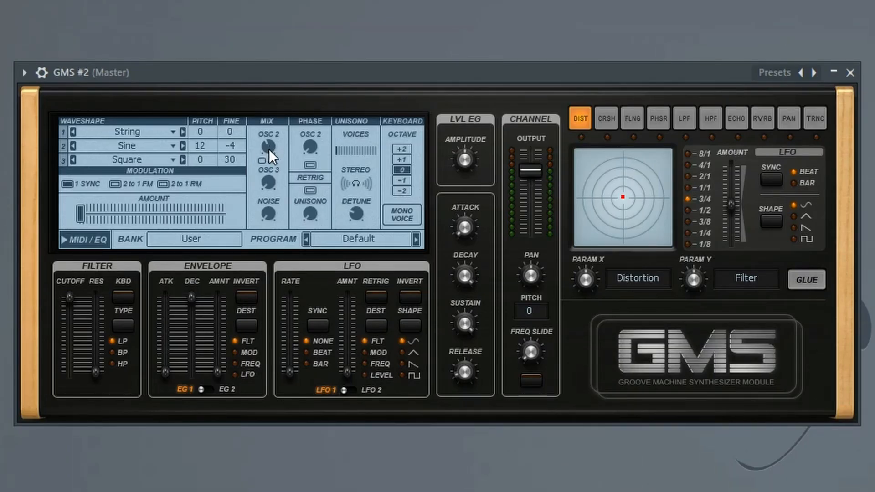
pyautogui.click(261, 161)
# Set oscillator 3's mix level to about 0.55 %.
pyautogui.moveTo(269, 190); pyautogui.dragTo(270, 157)
pyautogui.moveTo(160, 166); pyautogui.dragTo(160, 163)
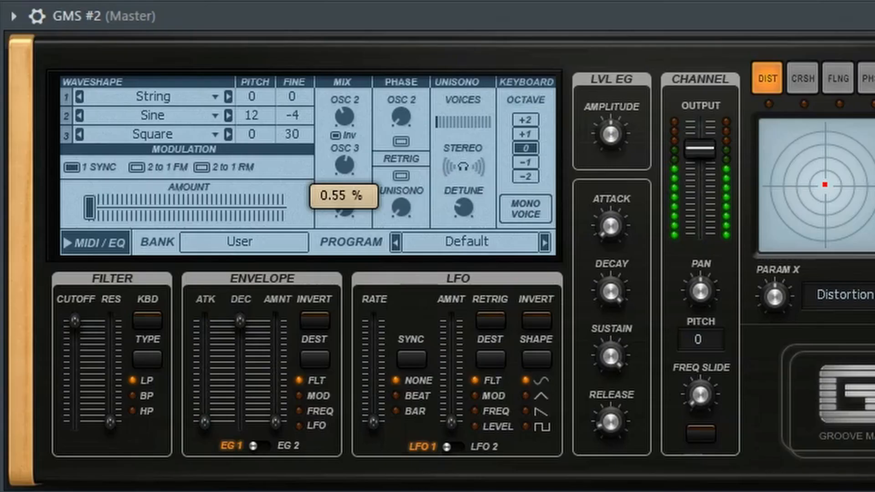
pyautogui.moveTo(345, 169); pyautogui.dragTo(346, 173)
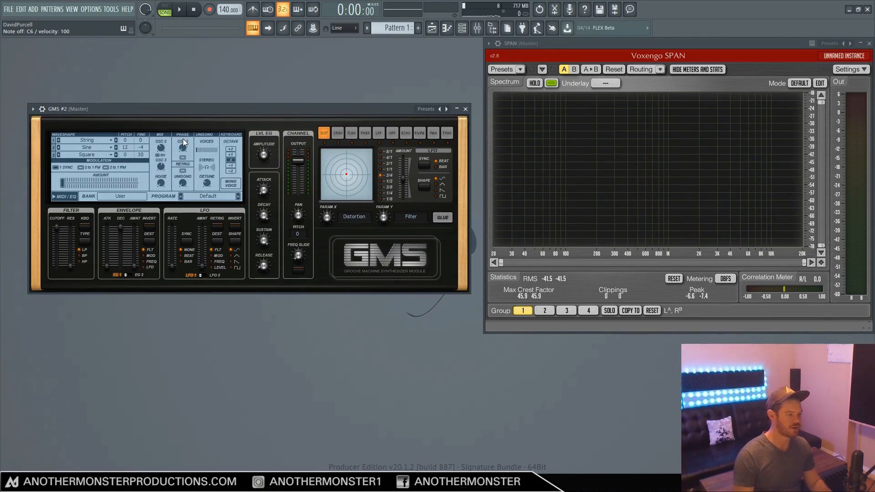
# Set oscillator 2's phase offset to about 0.54 %, and increase the unisono voices and detune.
pyautogui.moveTo(184, 147); pyautogui.dragTo(183, 145)
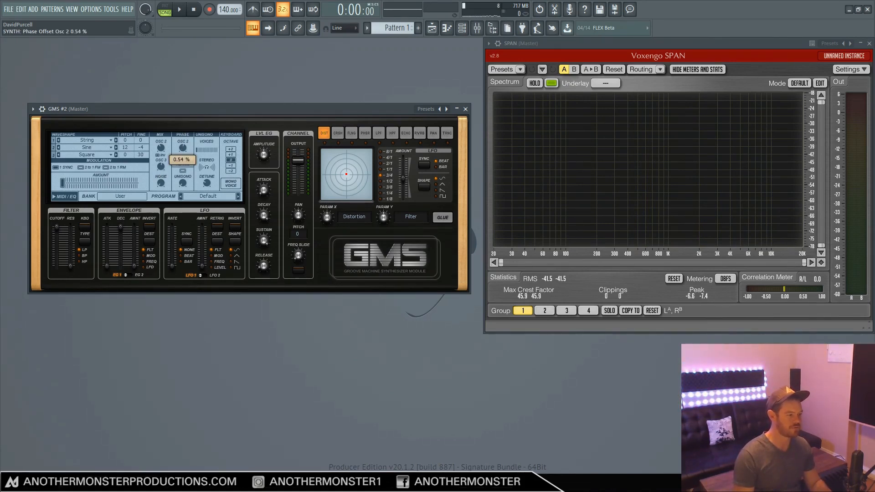
pyautogui.press('q')
pyautogui.press('e')
pyautogui.moveTo(183, 147); pyautogui.dragTo(183, 145)
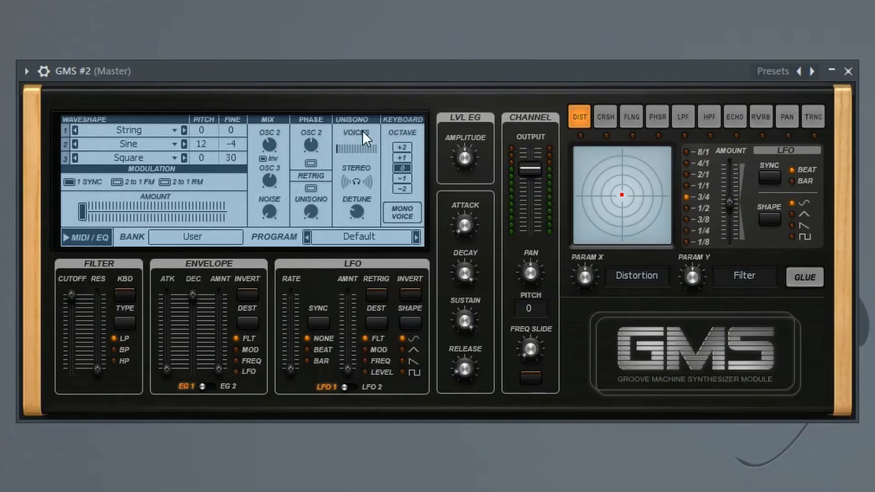
pyautogui.moveTo(357, 149); pyautogui.dragTo(356, 138)
pyautogui.moveTo(354, 214); pyautogui.dragTo(355, 214)
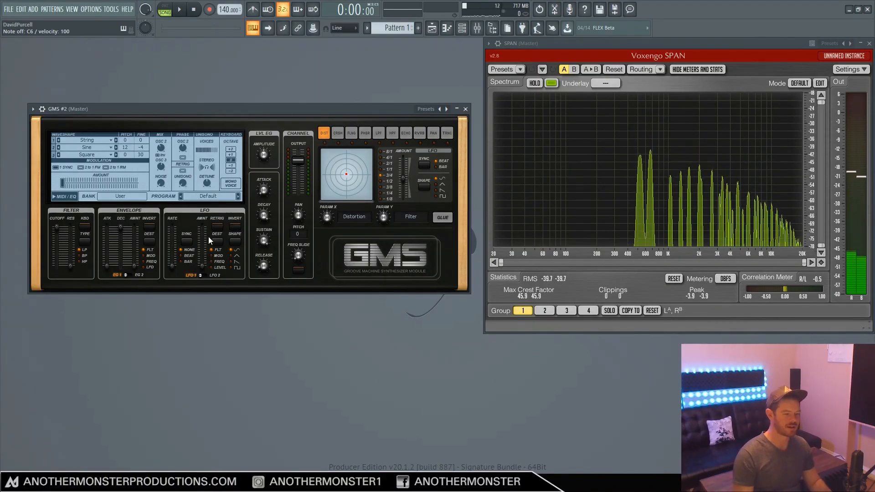
# Shape the equalizer by cutting the Low band and boosting the Semi, Middle, Treble and High bands.
pyautogui.click(63, 197)
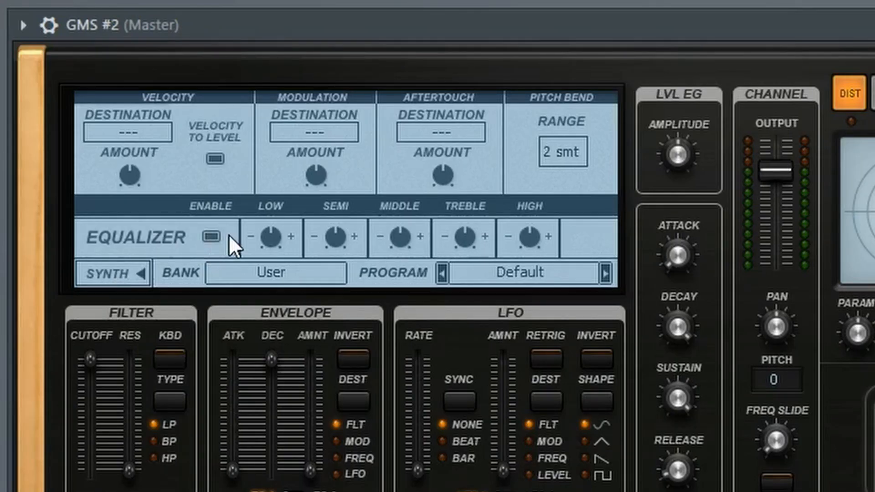
pyautogui.moveTo(272, 237); pyautogui.dragTo(272, 266)
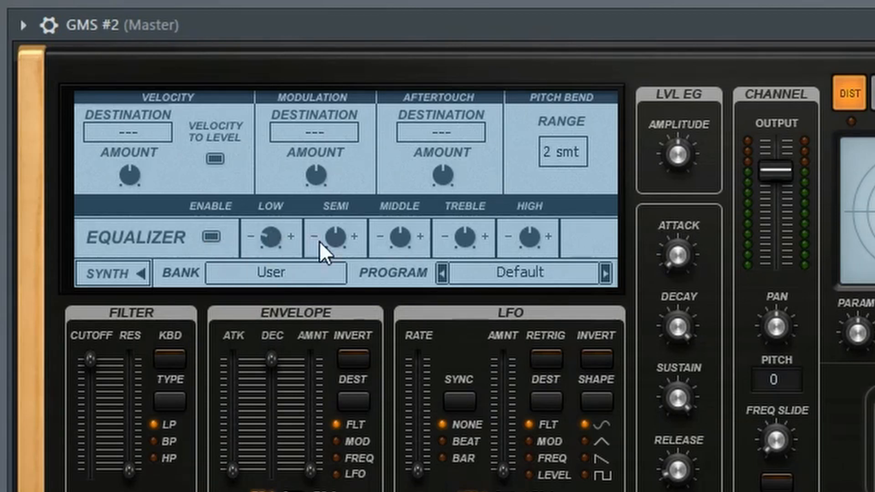
pyautogui.moveTo(336, 247); pyautogui.dragTo(337, 236)
pyautogui.moveTo(400, 235); pyautogui.dragTo(401, 230)
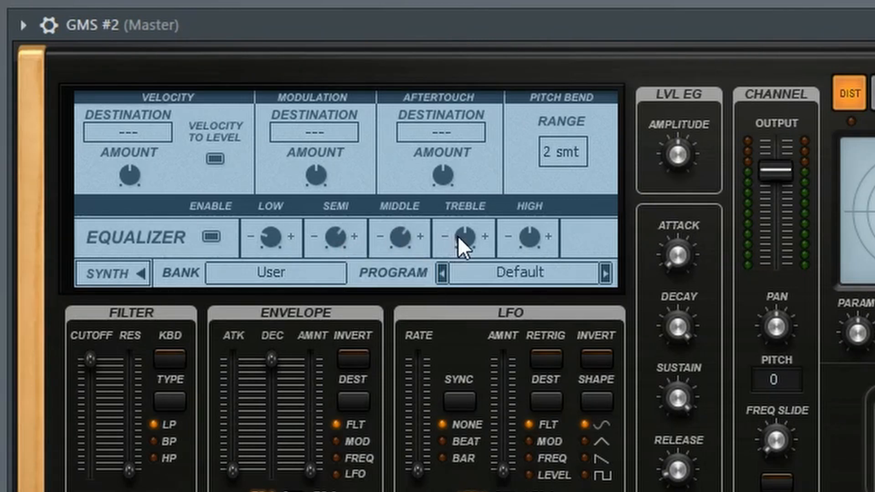
pyautogui.moveTo(463, 244); pyautogui.dragTo(463, 234)
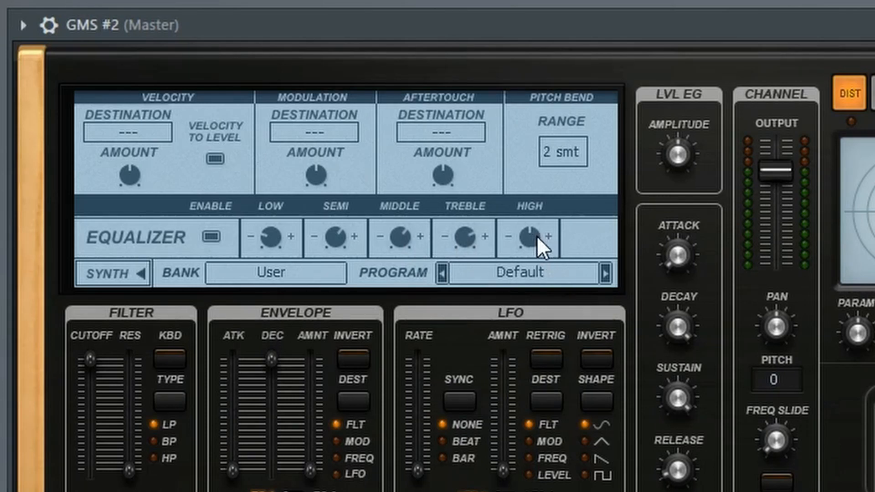
pyautogui.moveTo(532, 239); pyautogui.dragTo(532, 234)
pyautogui.click(107, 274)
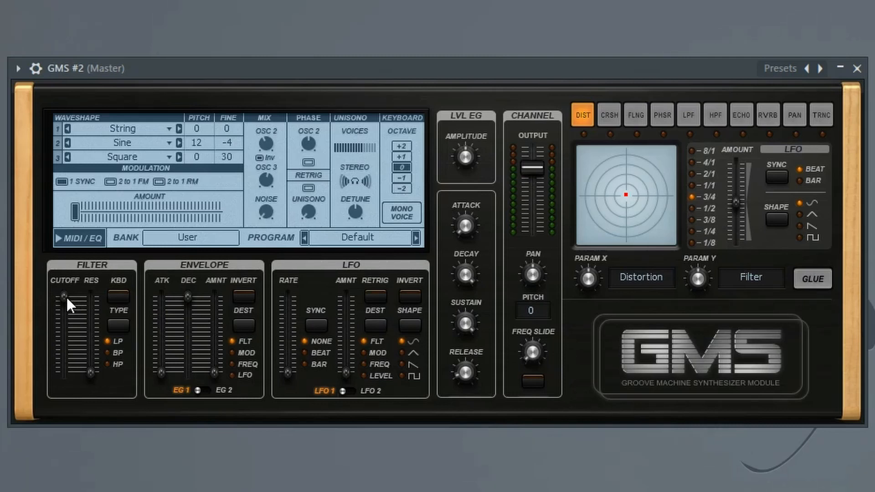
# Lower the low-pass filter's cutoff to about halfway and raise its resonance slightly.
pyautogui.moveTo(67, 297); pyautogui.dragTo(64, 342)
pyautogui.moveTo(91, 373); pyautogui.dragTo(91, 360)
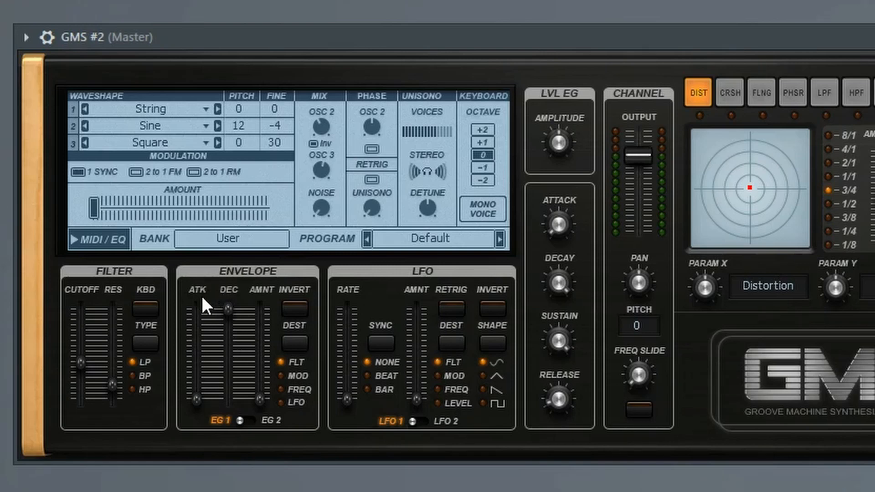
# Set envelope 1 for the filter with a high attack, a decay of about 0.95 % and an amount near halfway.
pyautogui.moveTo(196, 400); pyautogui.dragTo(228, 311)
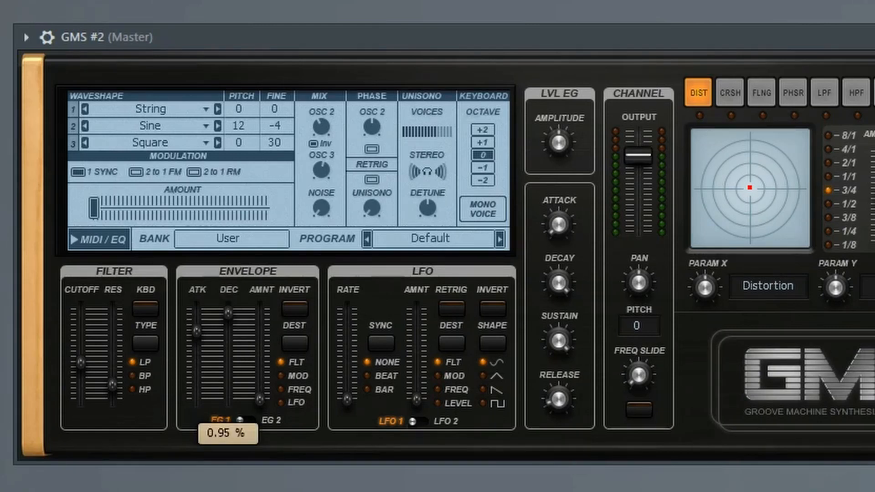
pyautogui.moveTo(260, 399); pyautogui.dragTo(260, 358)
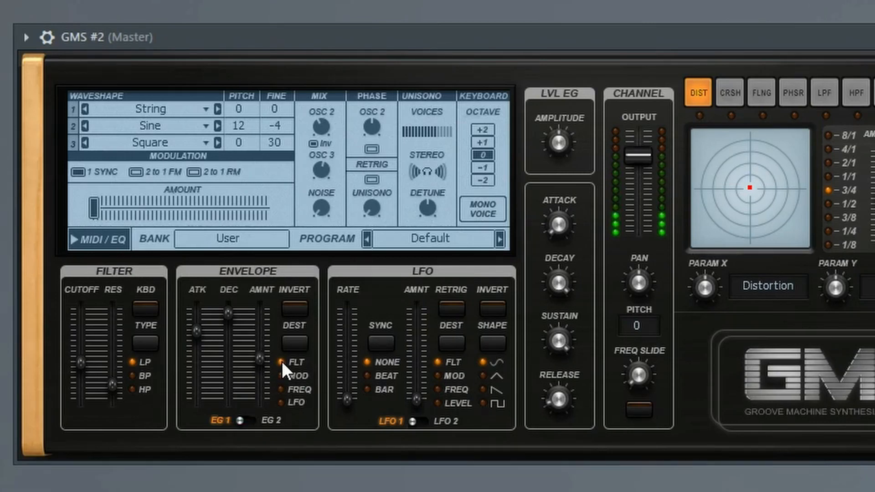
pyautogui.moveTo(264, 361); pyautogui.dragTo(264, 354)
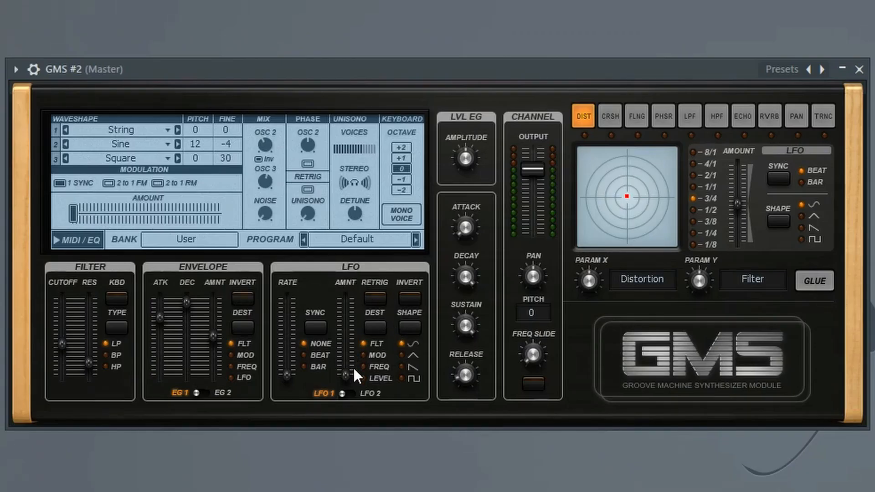
# Give LFO 1 a small filter amount, sync it to Bar and raise its rate to about two thirds.
pyautogui.moveTo(345, 375); pyautogui.dragTo(346, 373)
pyautogui.moveTo(347, 366)
pyautogui.mouseDown()
pyautogui.moveTo(346, 344)
pyautogui.moveTo(348, 366)
pyautogui.mouseUp()
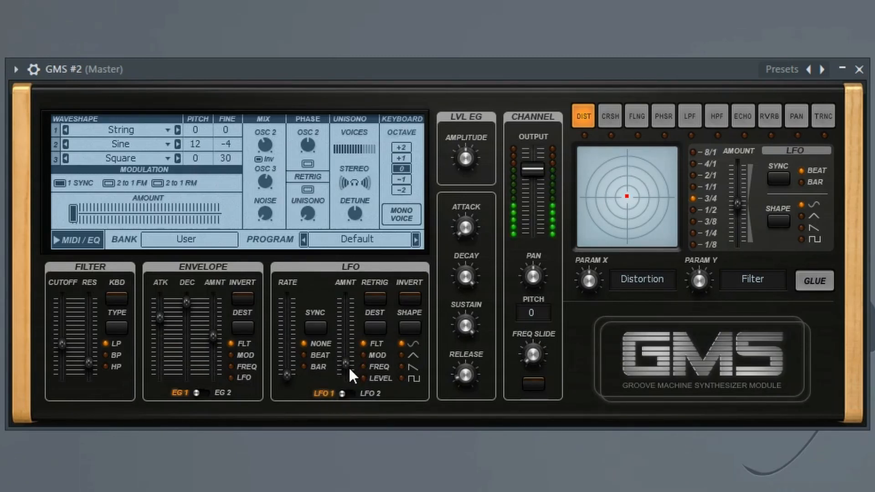
pyautogui.click(305, 364)
pyautogui.moveTo(288, 377); pyautogui.dragTo(287, 320)
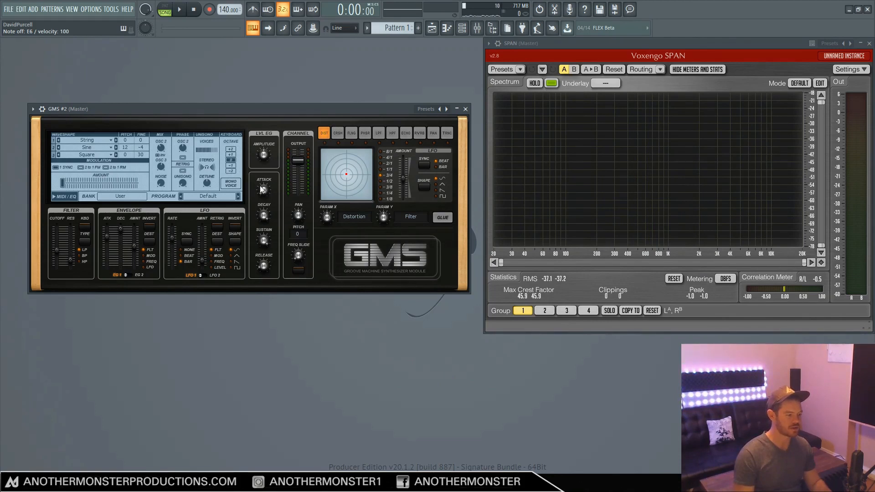
# Increase the level envelope's attack and release slightly.
pyautogui.moveTo(260, 189); pyautogui.dragTo(265, 187)
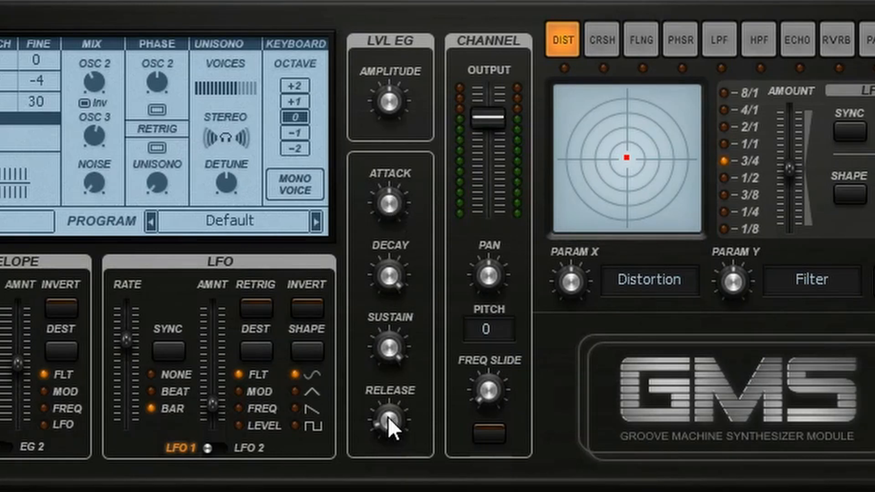
pyautogui.moveTo(385, 417); pyautogui.dragTo(384, 398)
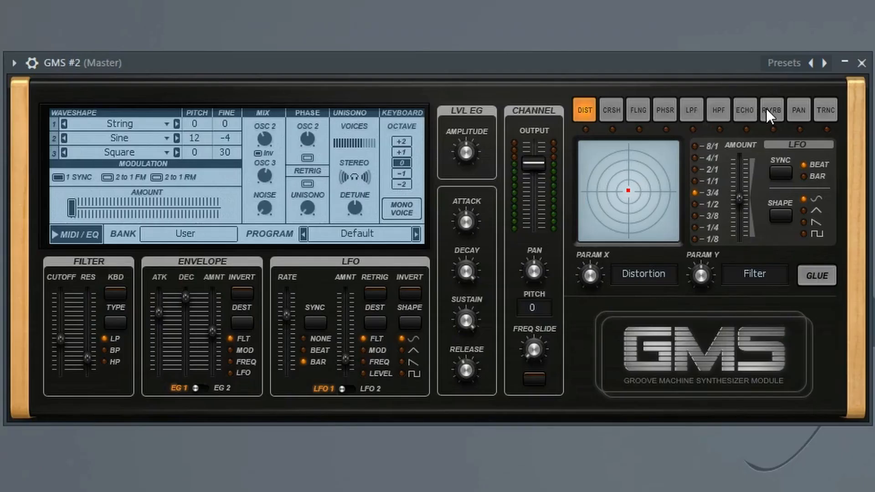
# Turn on Glue for the reverb and echo effects, and reduce the echo's Filter and Feedback parameters slightly.
pyautogui.click(767, 110)
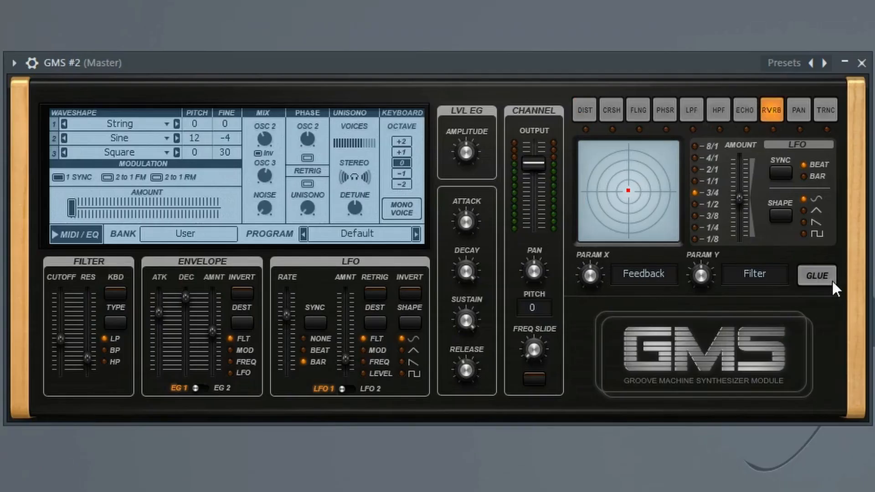
pyautogui.click(815, 275)
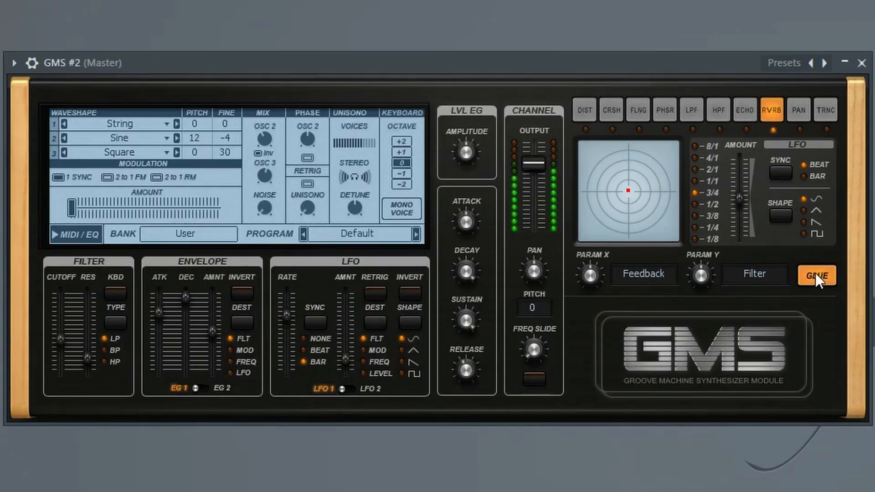
pyautogui.click(734, 106)
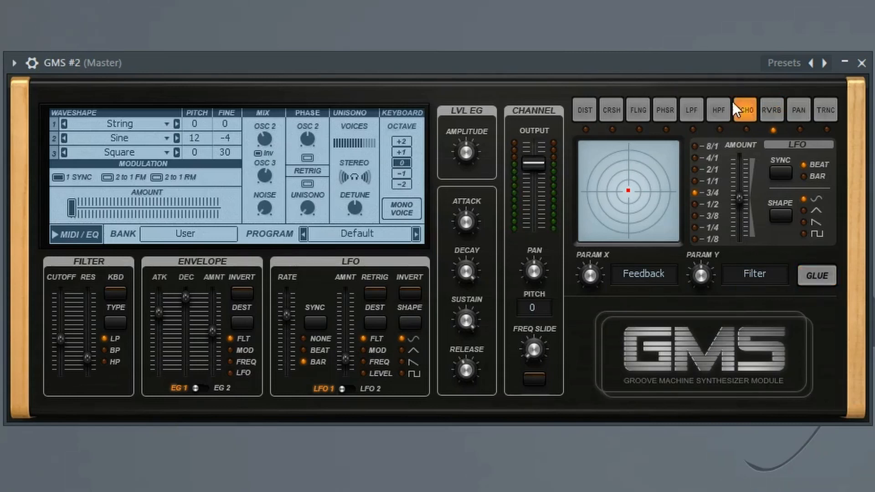
pyautogui.click(814, 276)
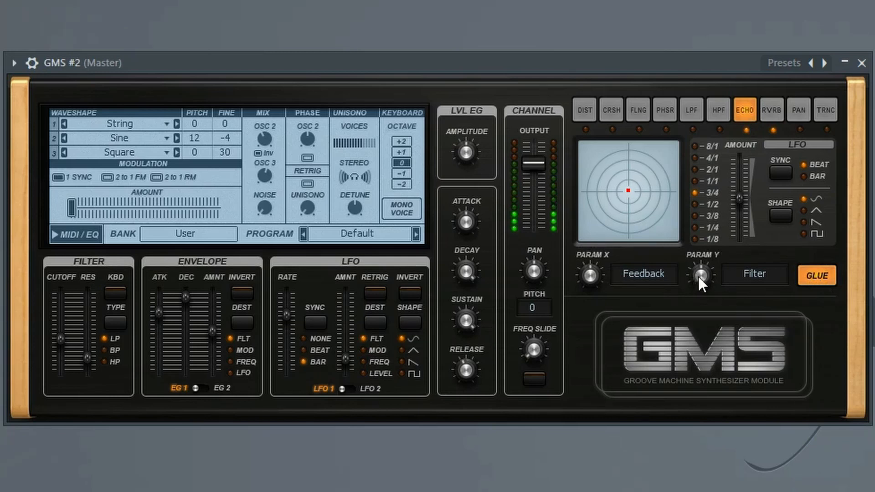
pyautogui.moveTo(699, 276); pyautogui.dragTo(700, 285)
pyautogui.moveTo(591, 277); pyautogui.dragTo(591, 289)
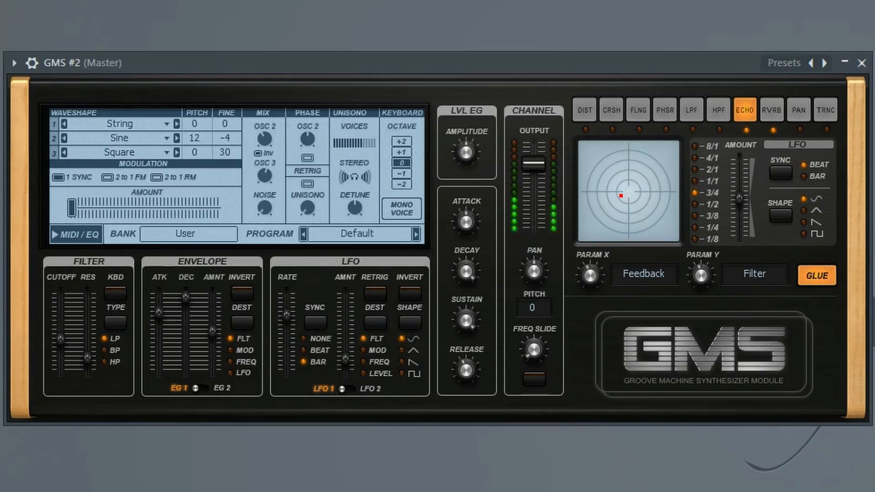